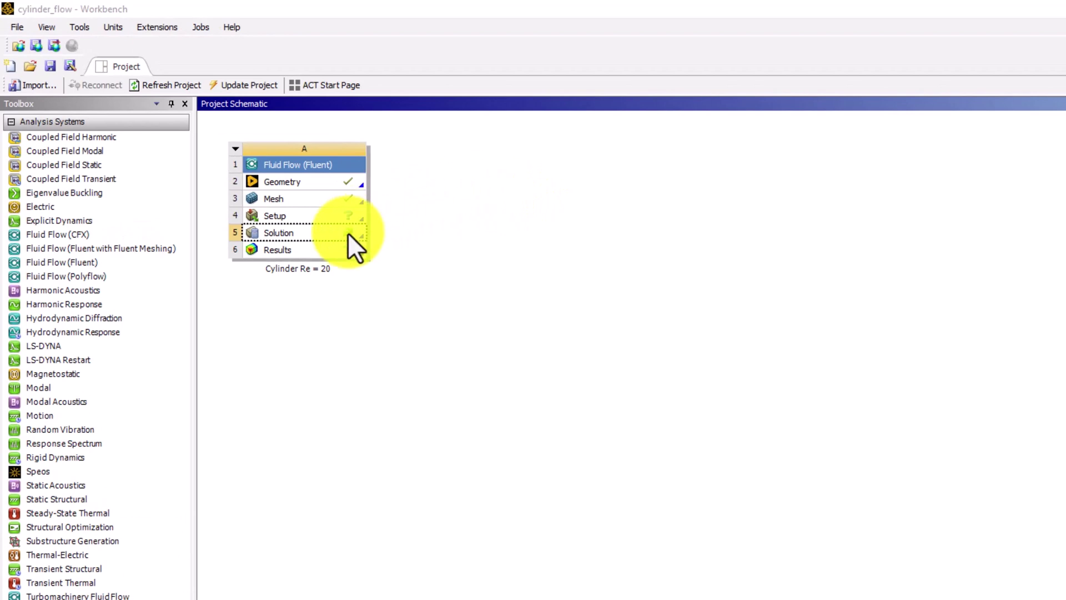
Launch Fluent from the Fluid Flow system's Solution cell for the Cylinder Re = 20 study
double_click(357, 232)
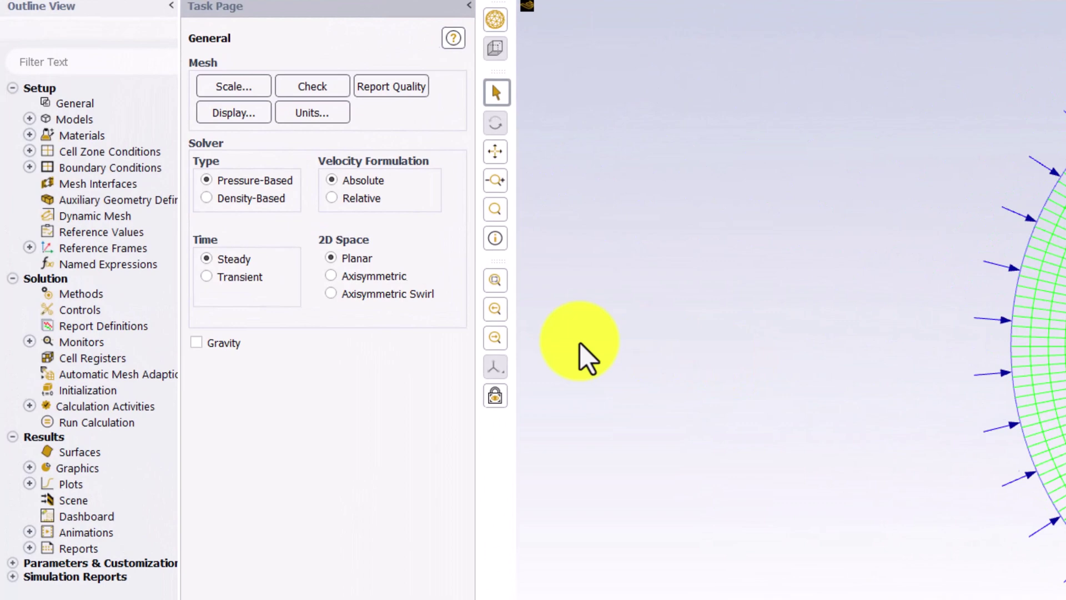
Create a Drag force report named cd on cylinderwall, also printed to the console
click(165, 330)
double_click(166, 330)
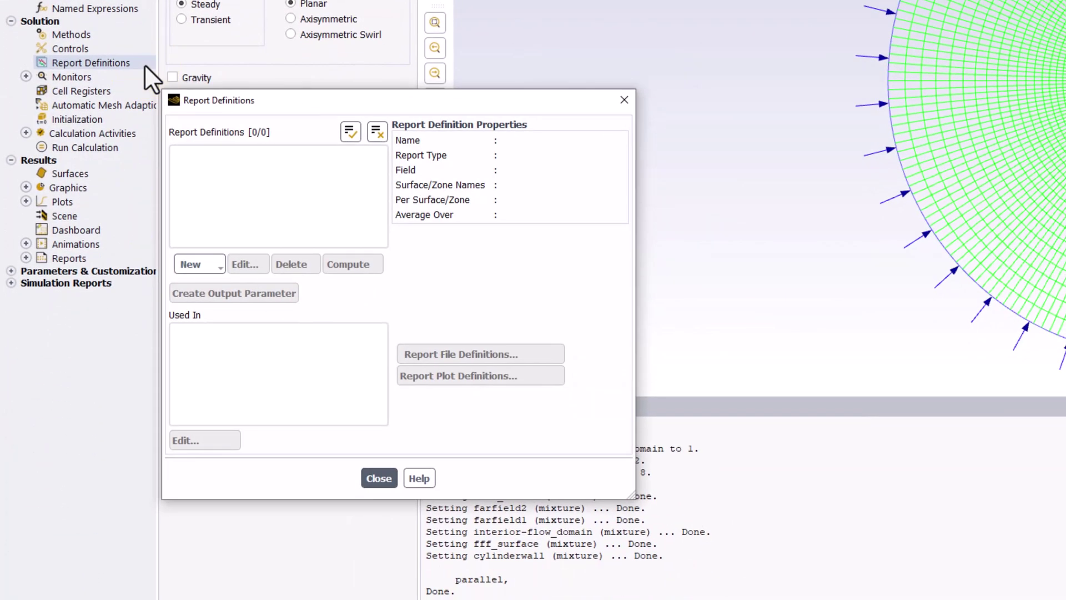
click(218, 262)
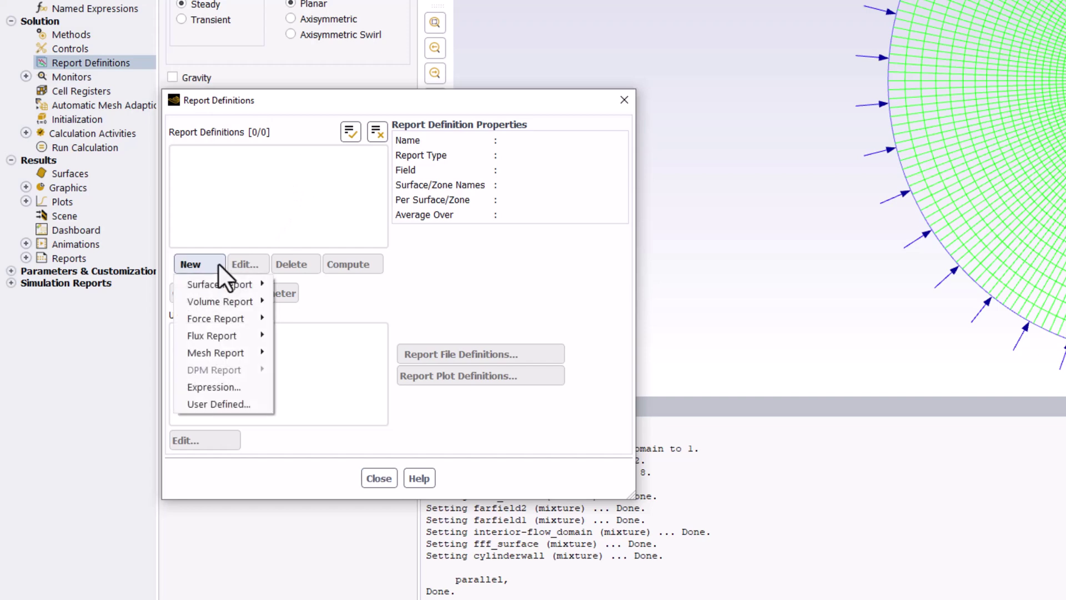
mouse_move(247, 316)
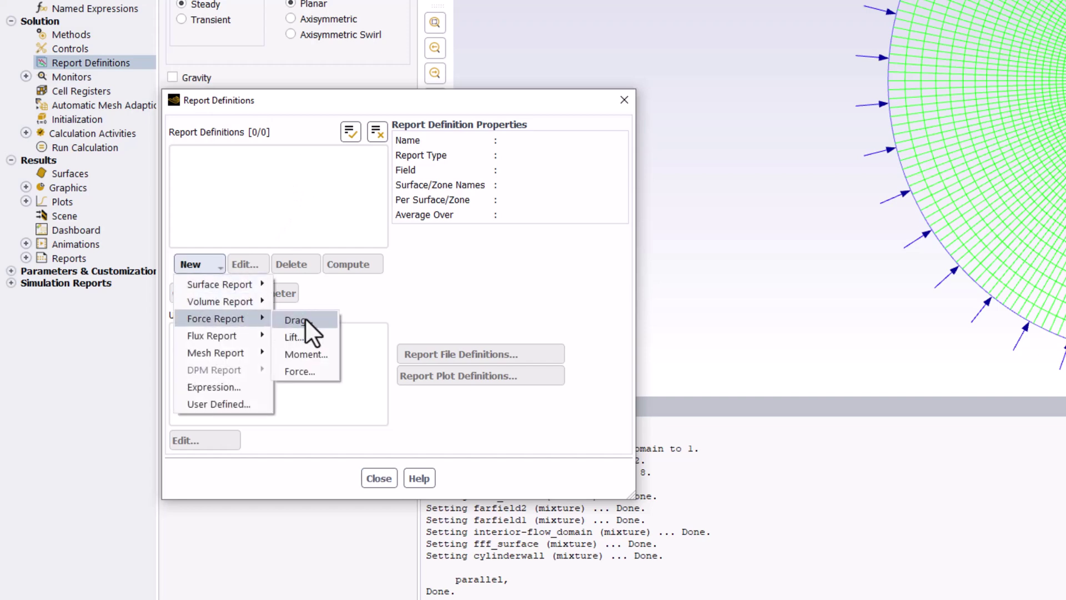
click(325, 317)
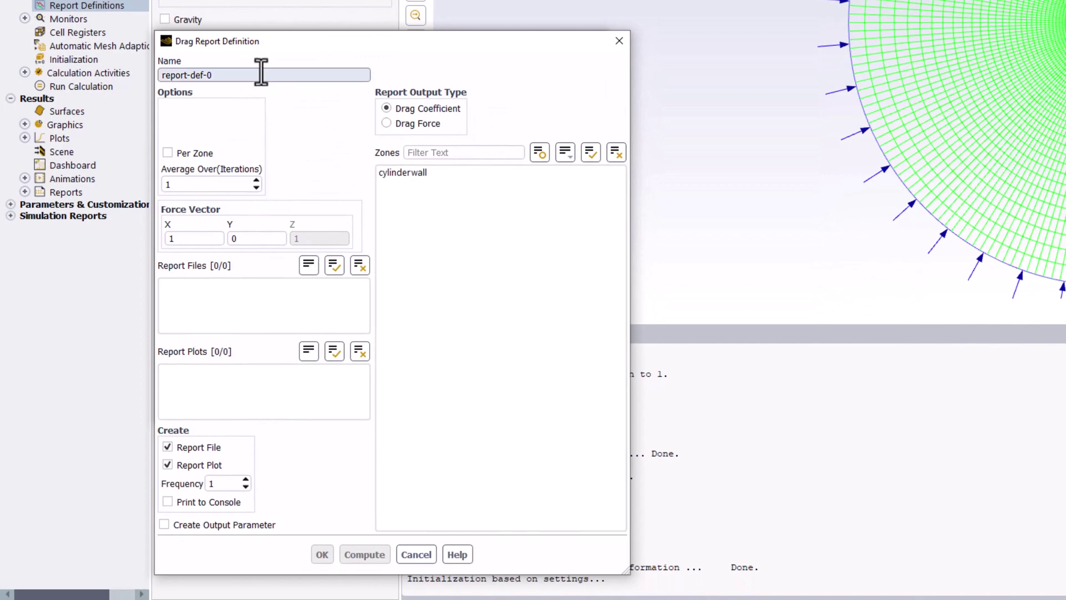
drag(254, 75, 123, 76)
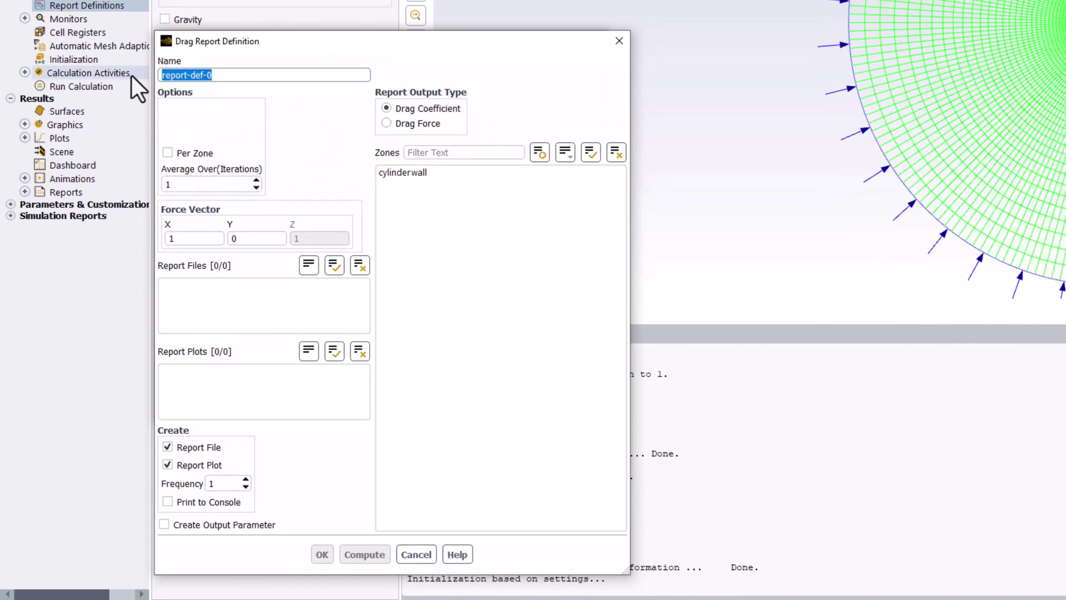
text(cd)
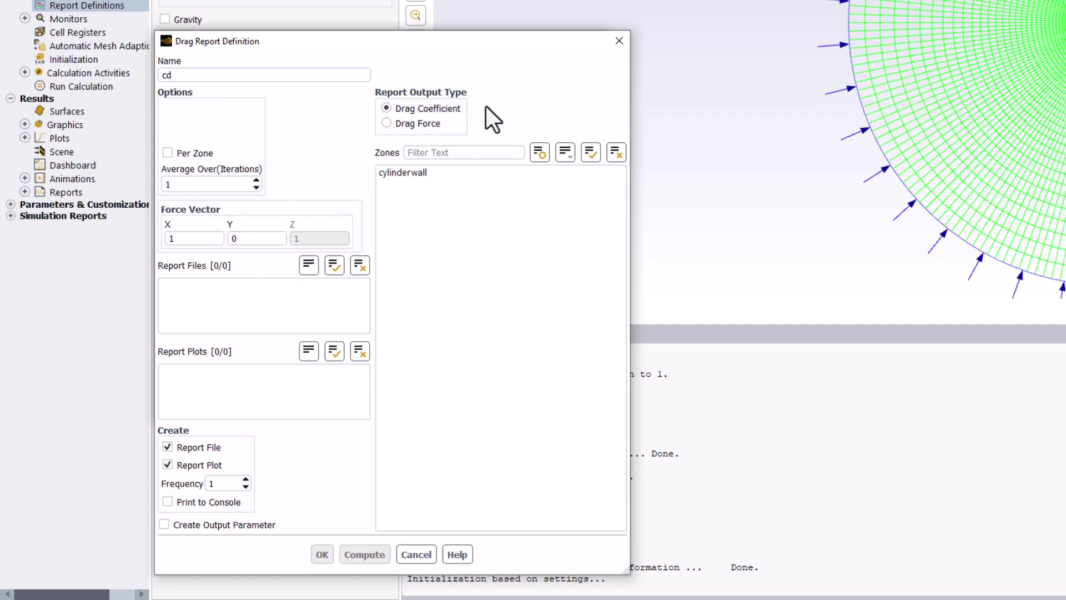
click(491, 175)
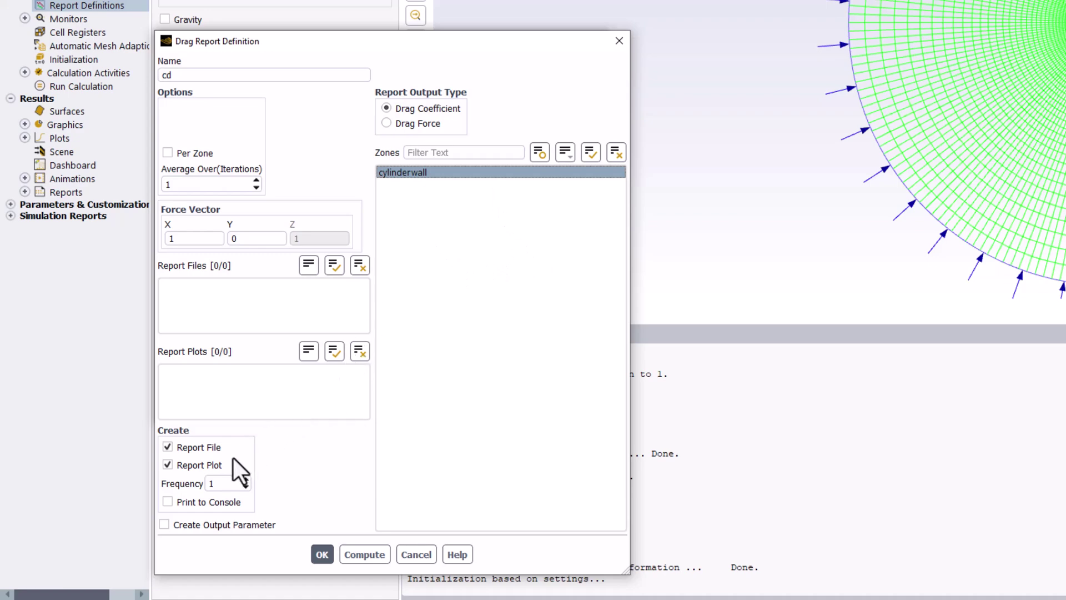
click(219, 500)
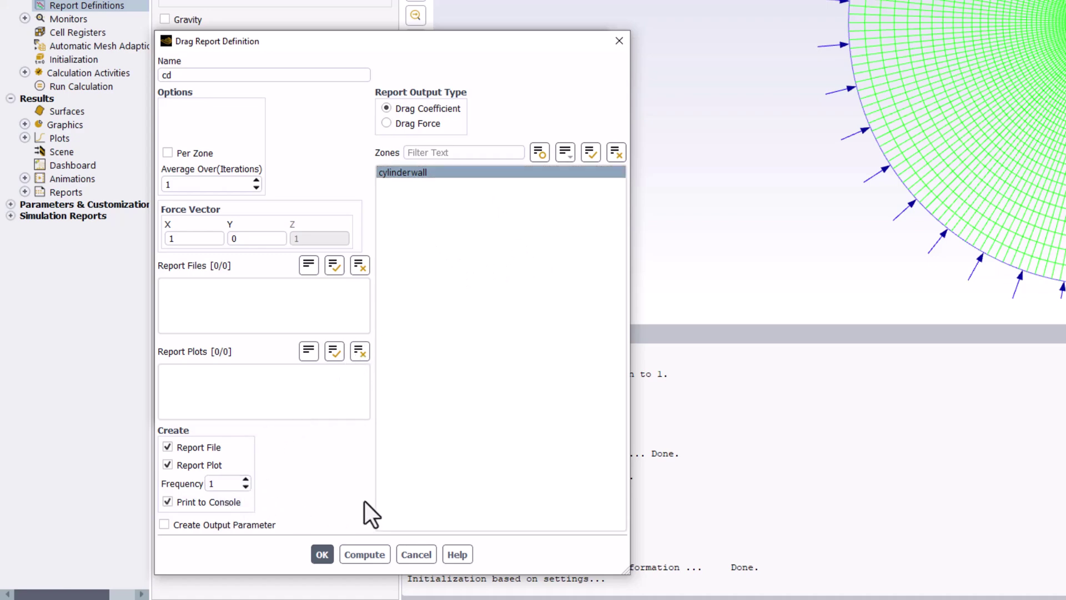
click(317, 556)
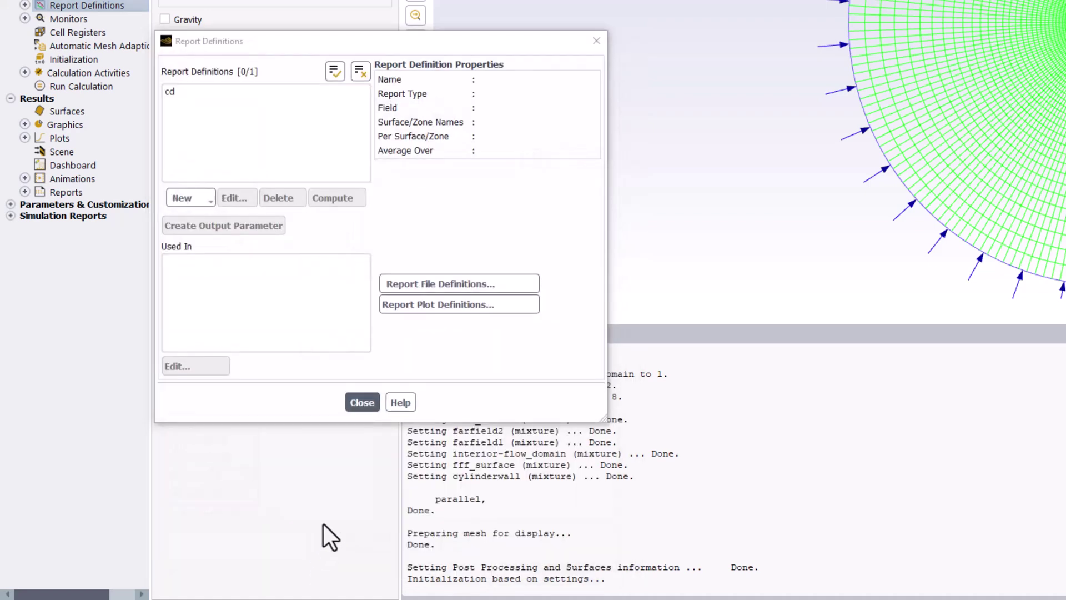
click(365, 409)
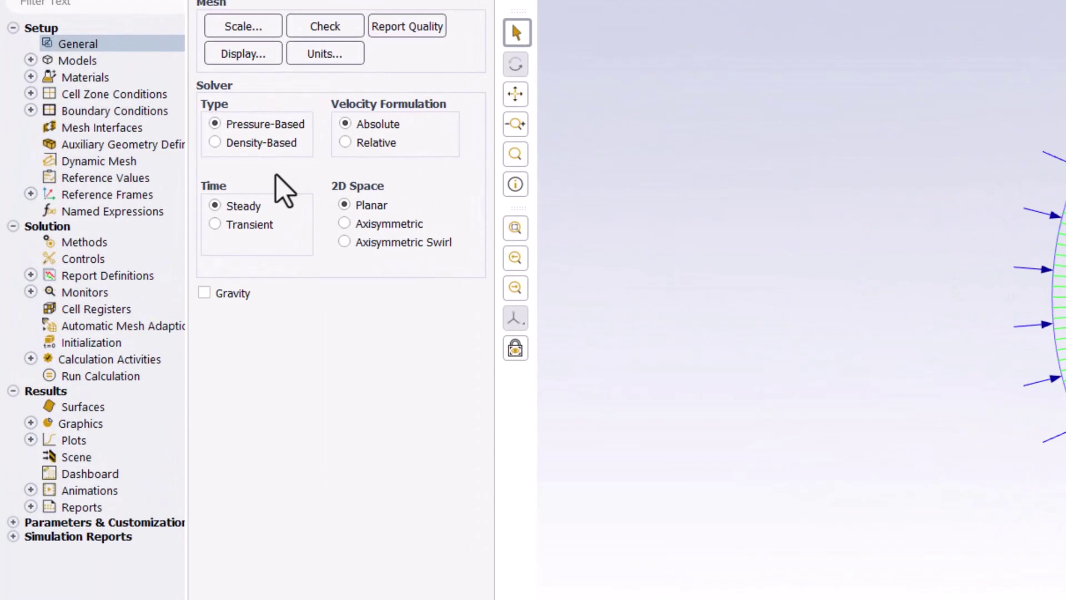
Change the reference density from 1.225 to 1 in Reference Values
click(175, 183)
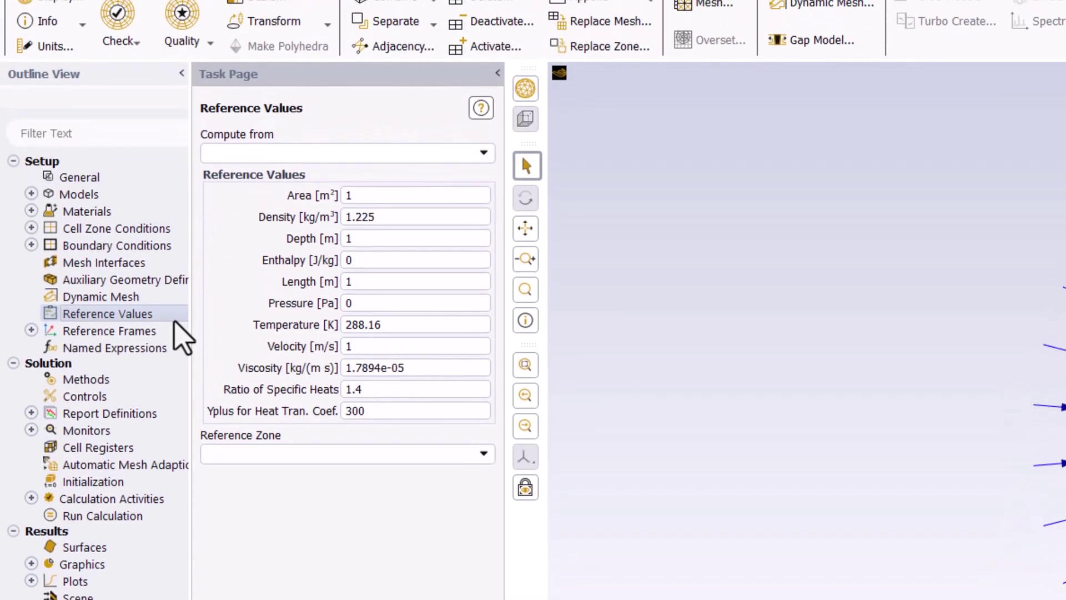
click(373, 224)
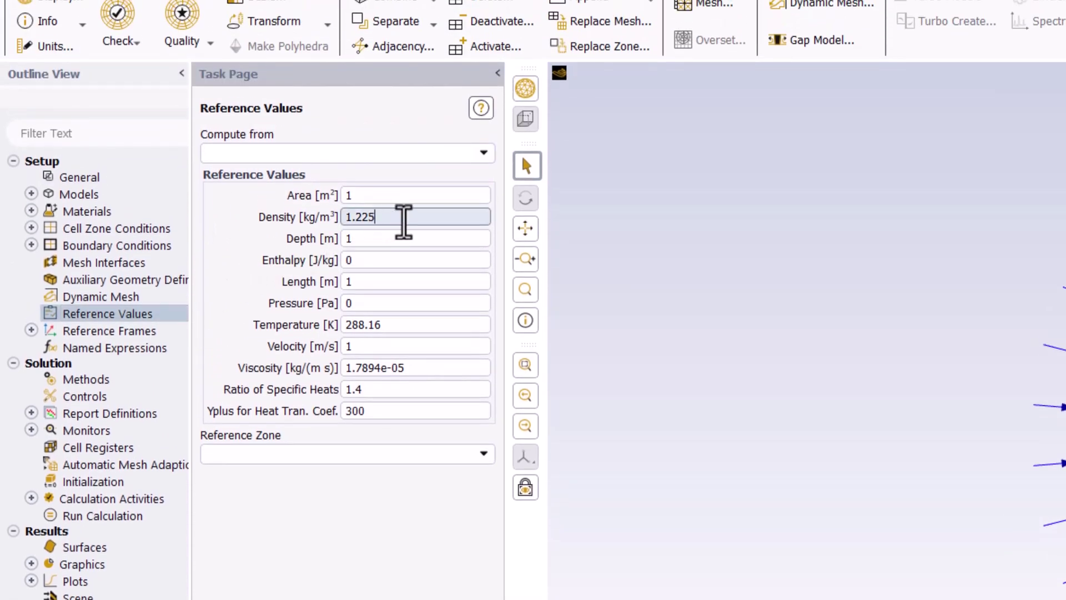
drag(405, 222, 350, 223)
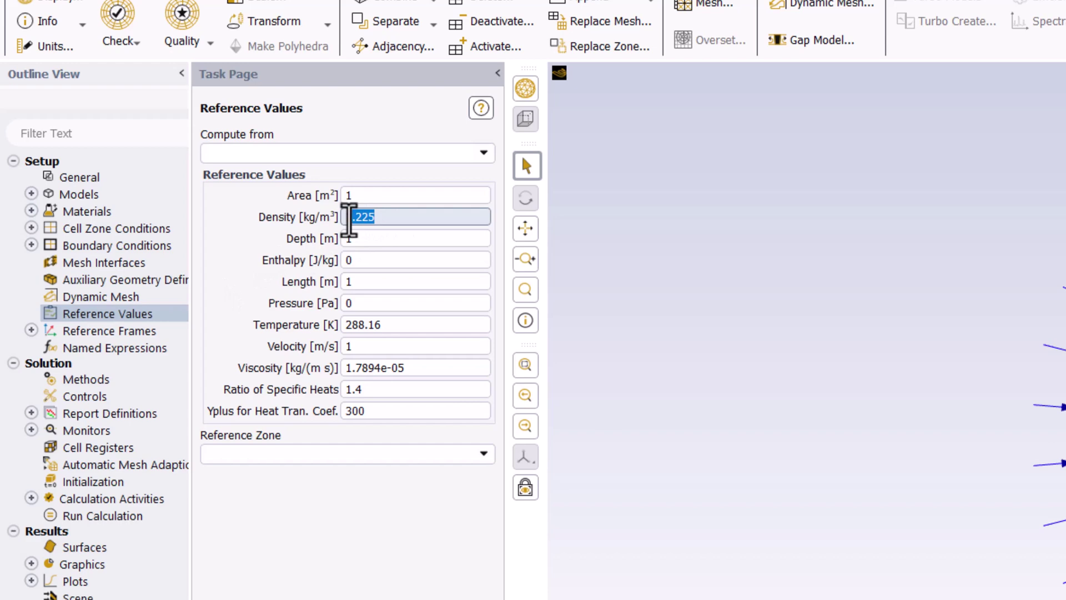
key(BackSpace)
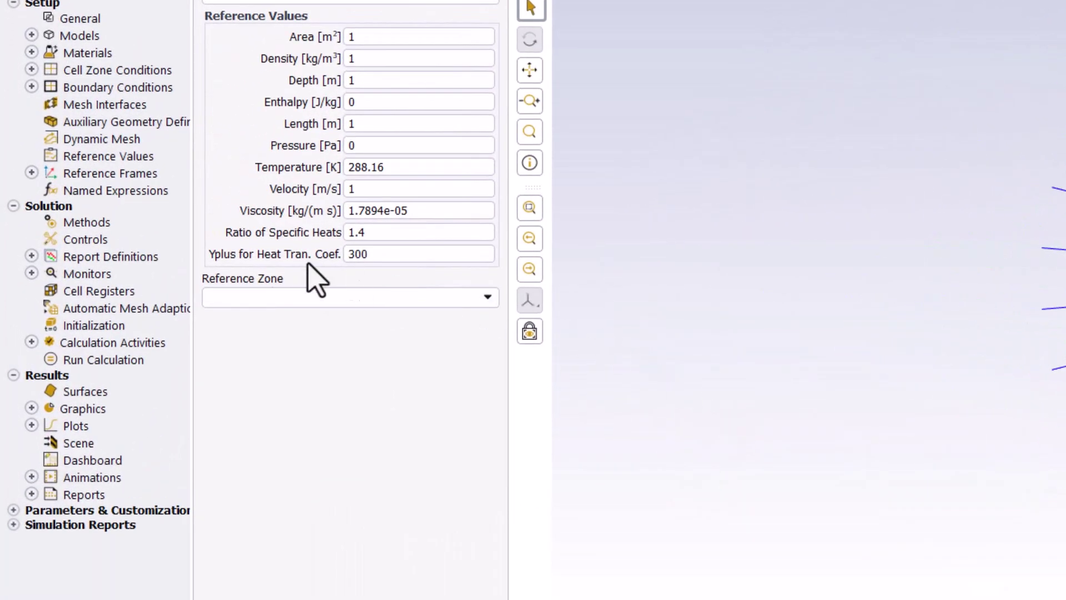
Set the continuity, x-velocity and y-velocity residual absolute criteria to 1E-6
click(32, 273)
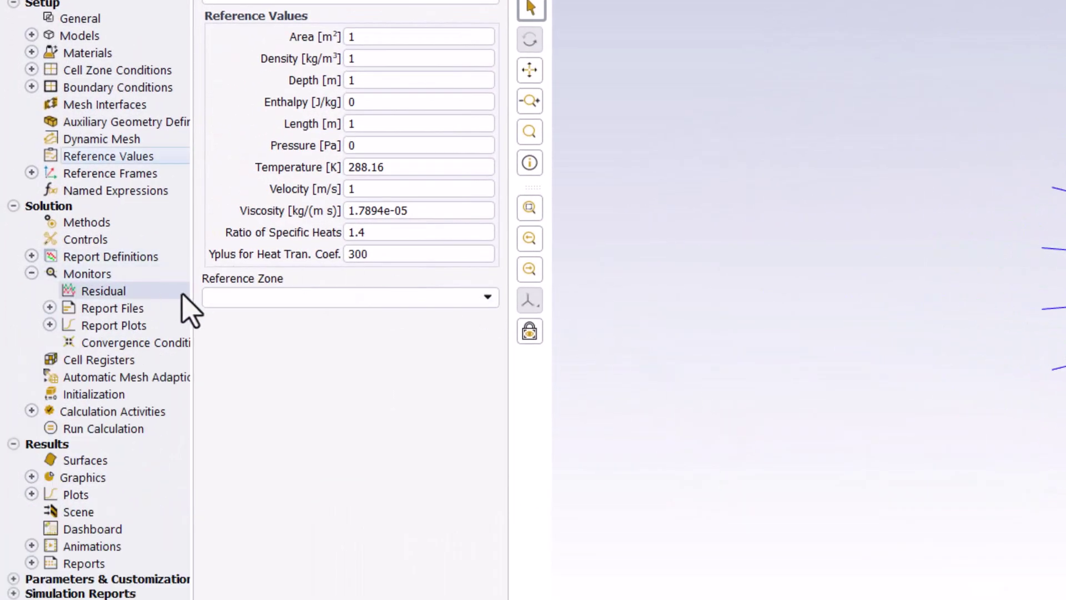
double_click(186, 311)
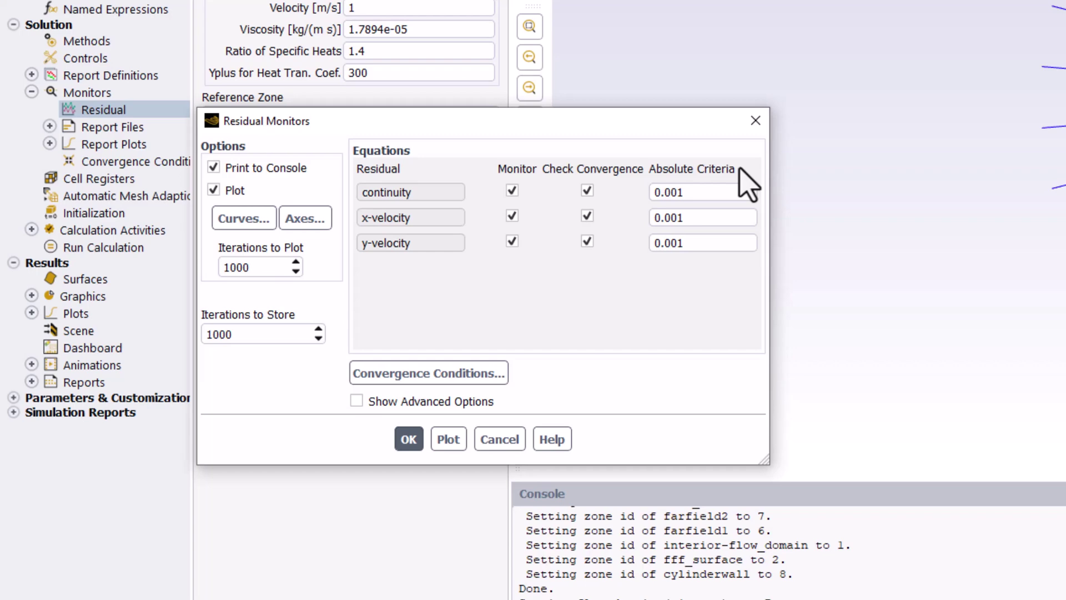
drag(722, 193, 639, 208)
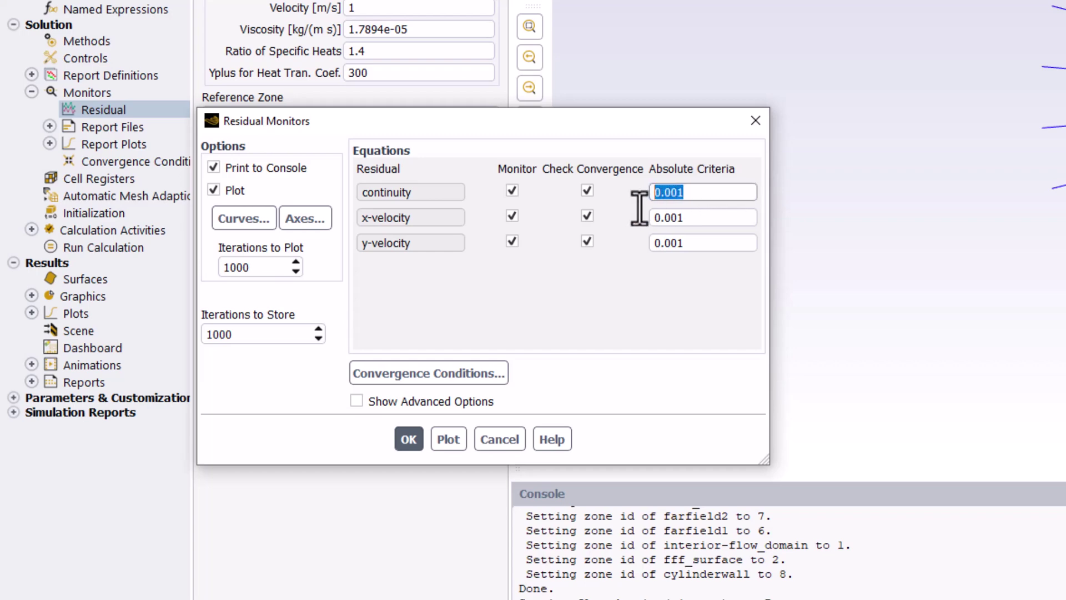
text(1E)
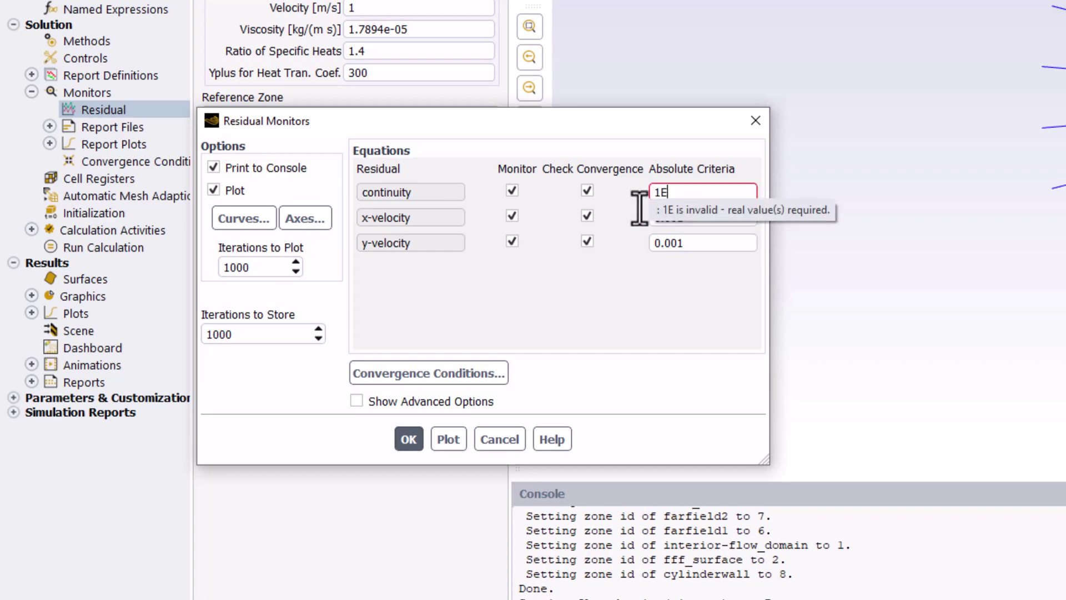
text(-6)
key(ctrl+a)
key(ctrl+c)
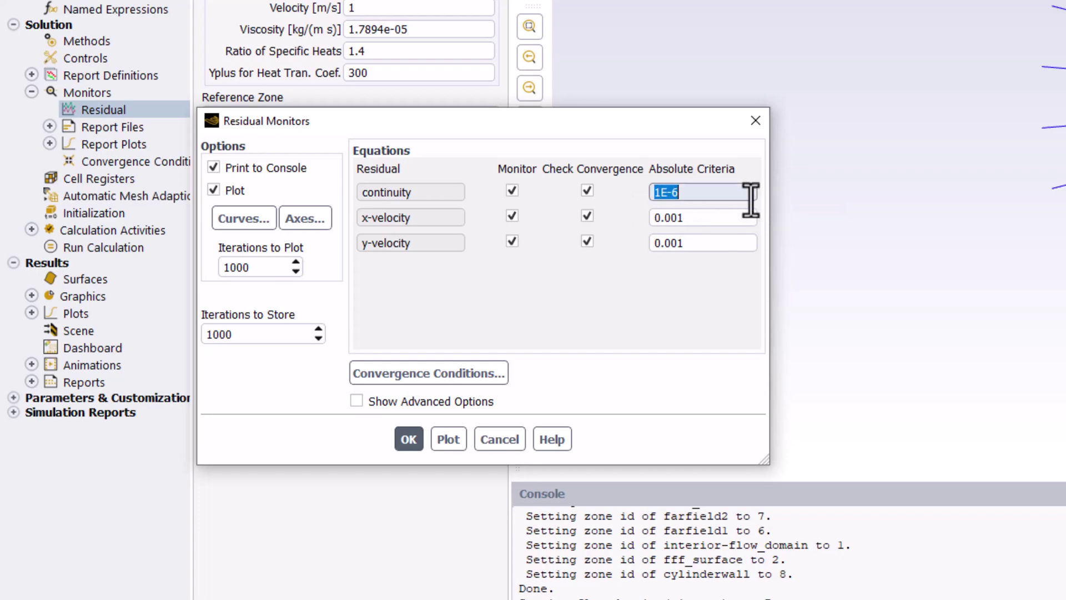
drag(717, 219, 629, 222)
key(ctrl+v)
drag(711, 242, 623, 242)
key(ctrl+v)
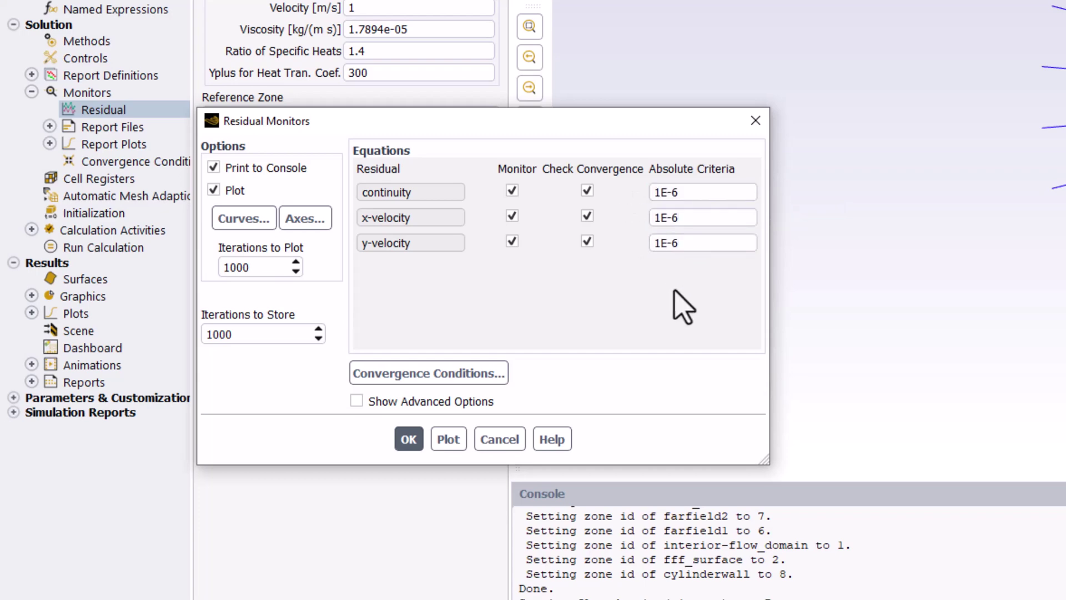
click(411, 439)
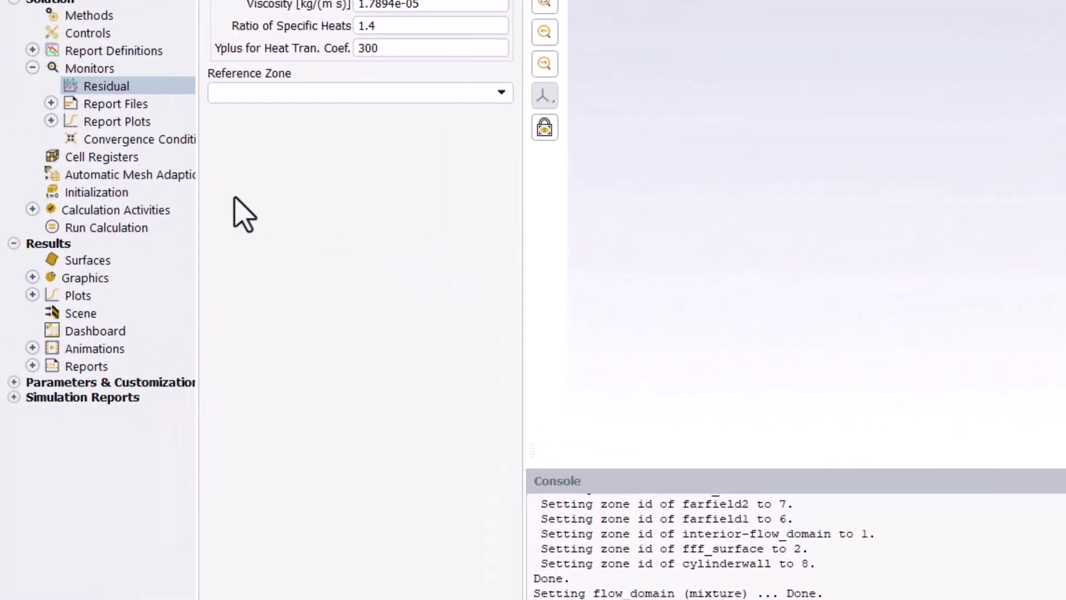
Initialize the flow field computed from farfield1, accepting the discard of unsaved data
click(77, 316)
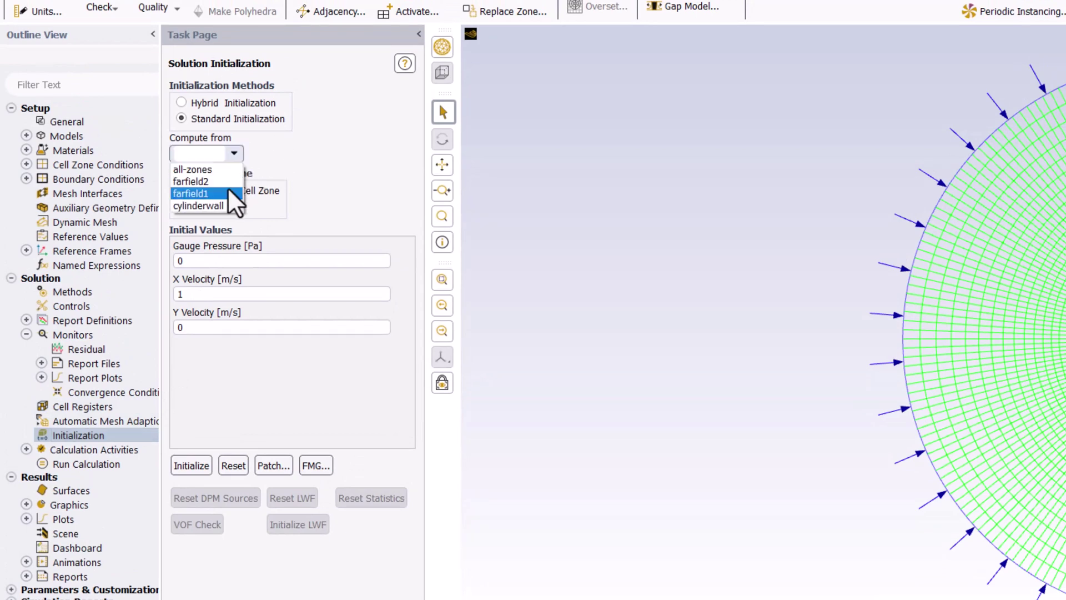
click(223, 192)
click(342, 194)
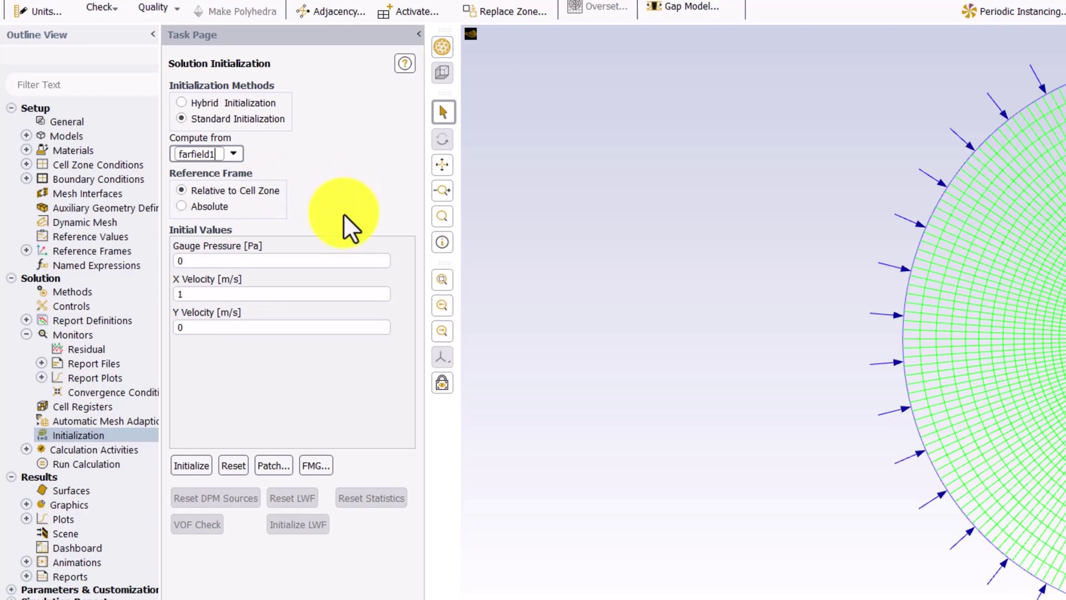
click(205, 466)
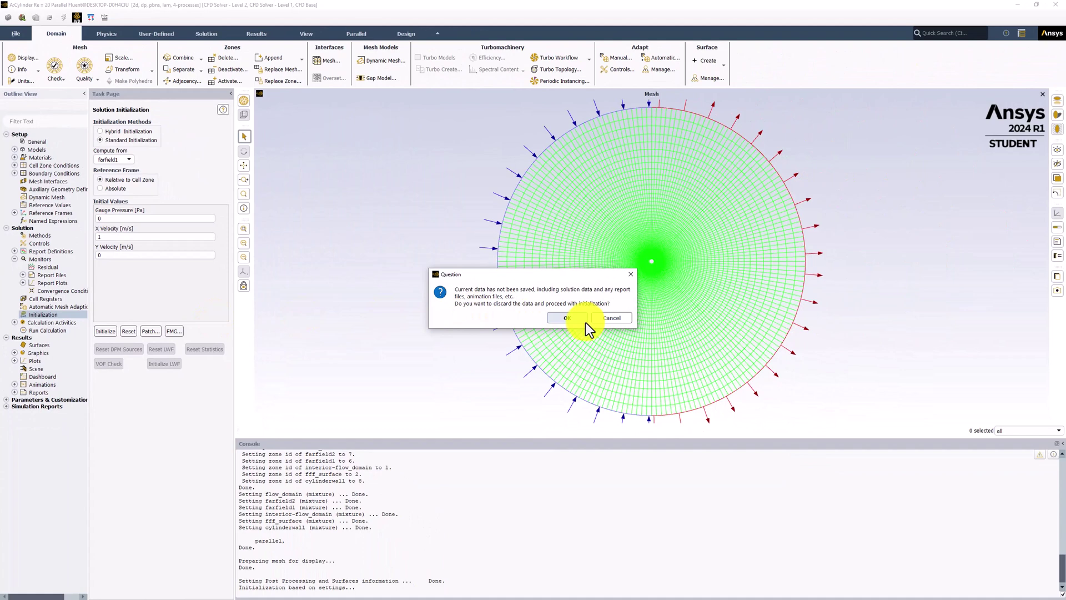
click(585, 321)
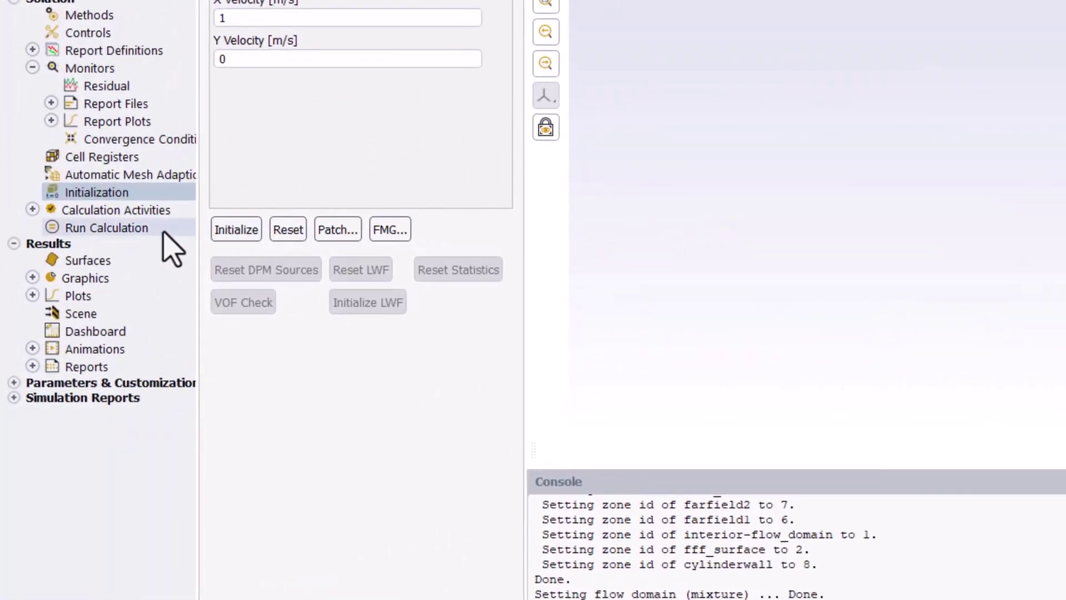
Run the calculation with the iteration count set to 100
click(162, 231)
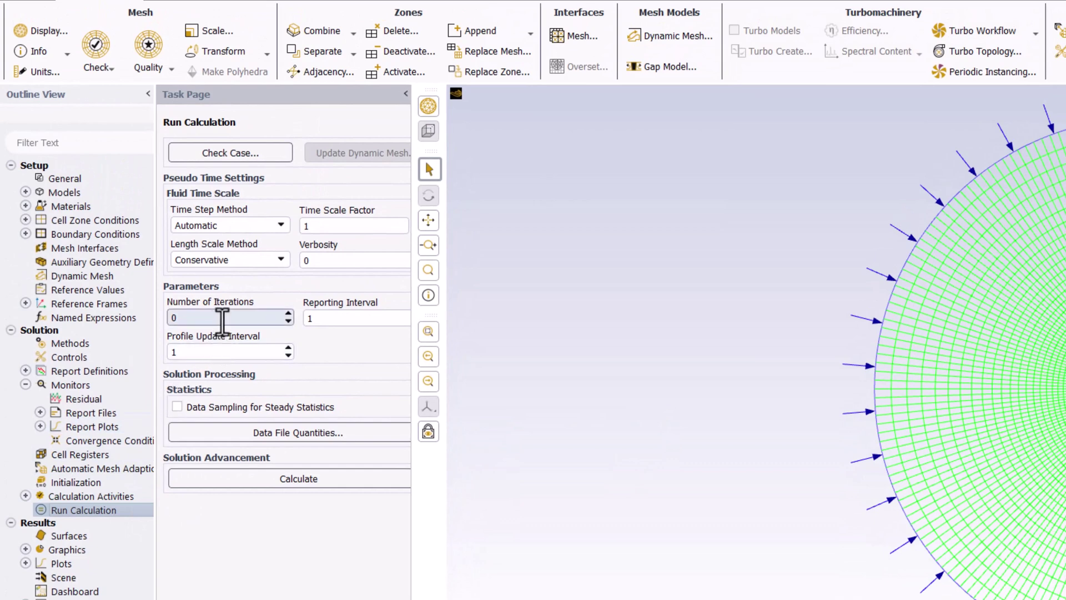
drag(222, 319, 157, 317)
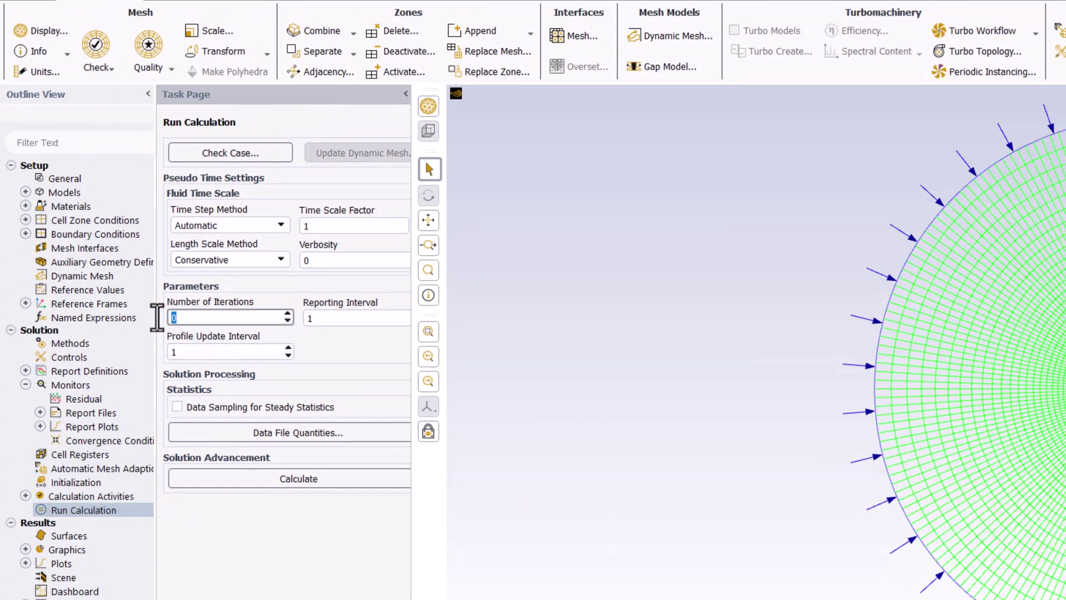
text(100)
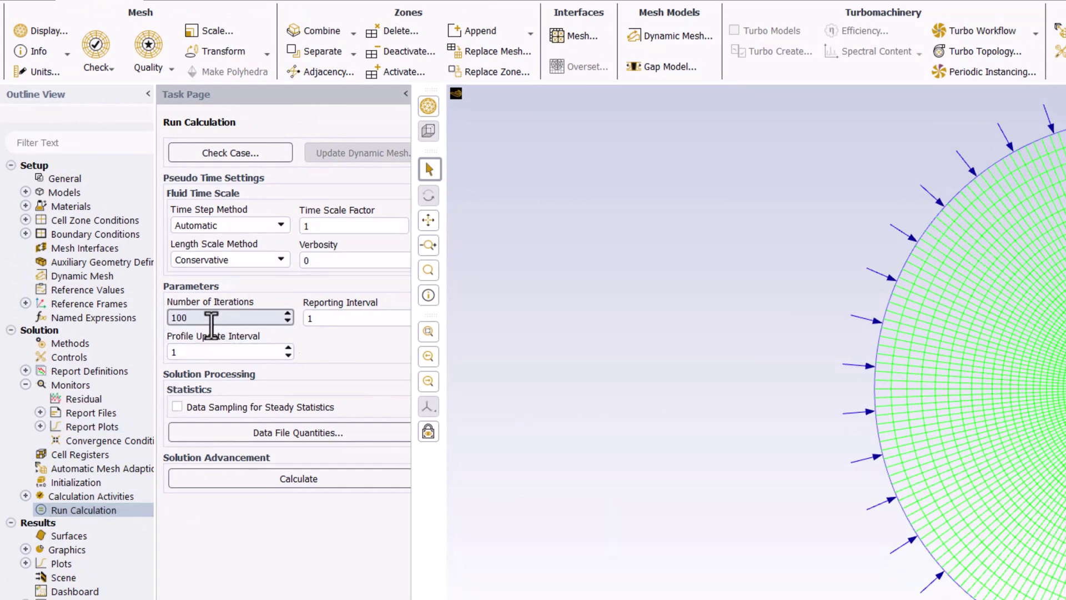
click(508, 346)
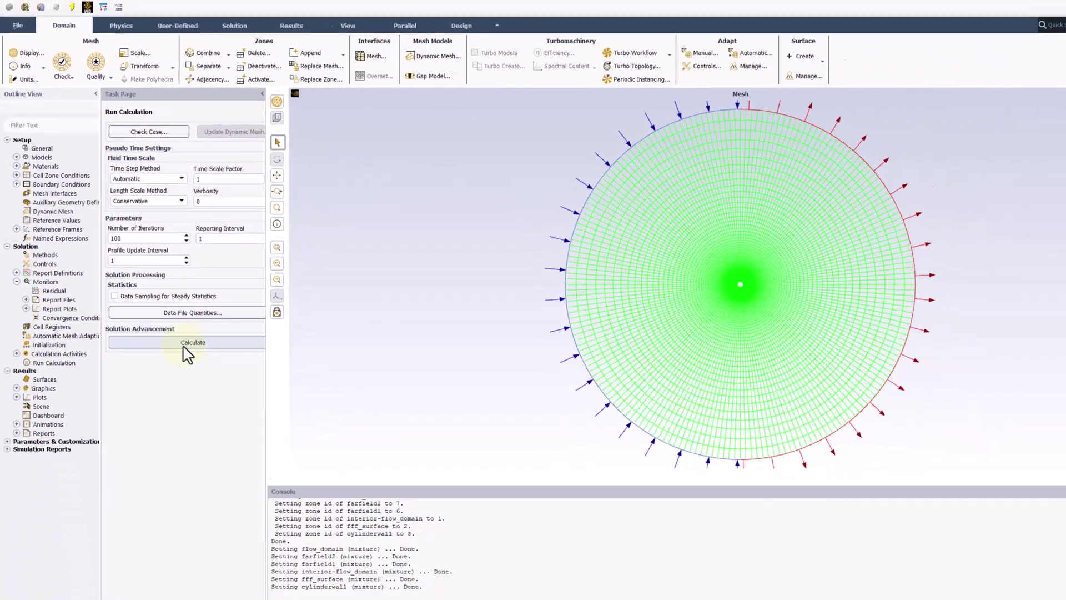
click(274, 470)
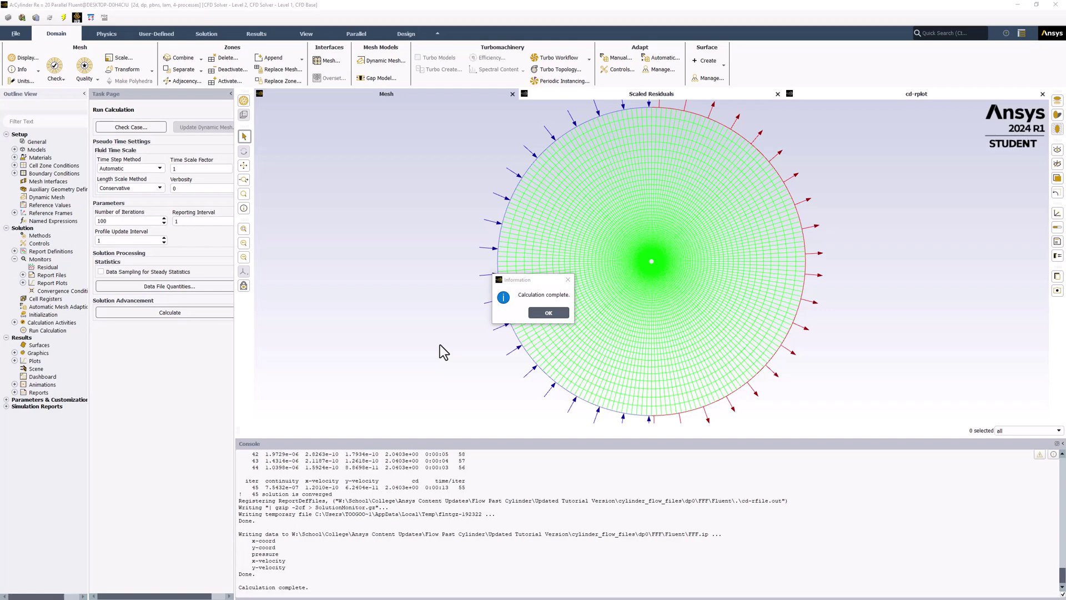
Review the scaled residuals, then the cd report plot levelling near 2.04
click(563, 314)
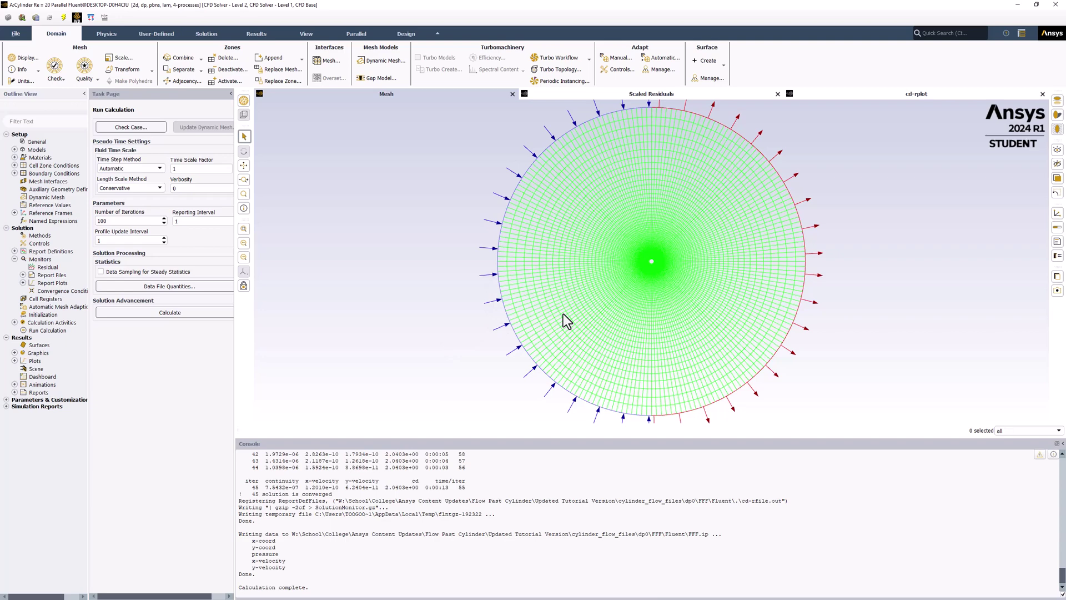
click(679, 93)
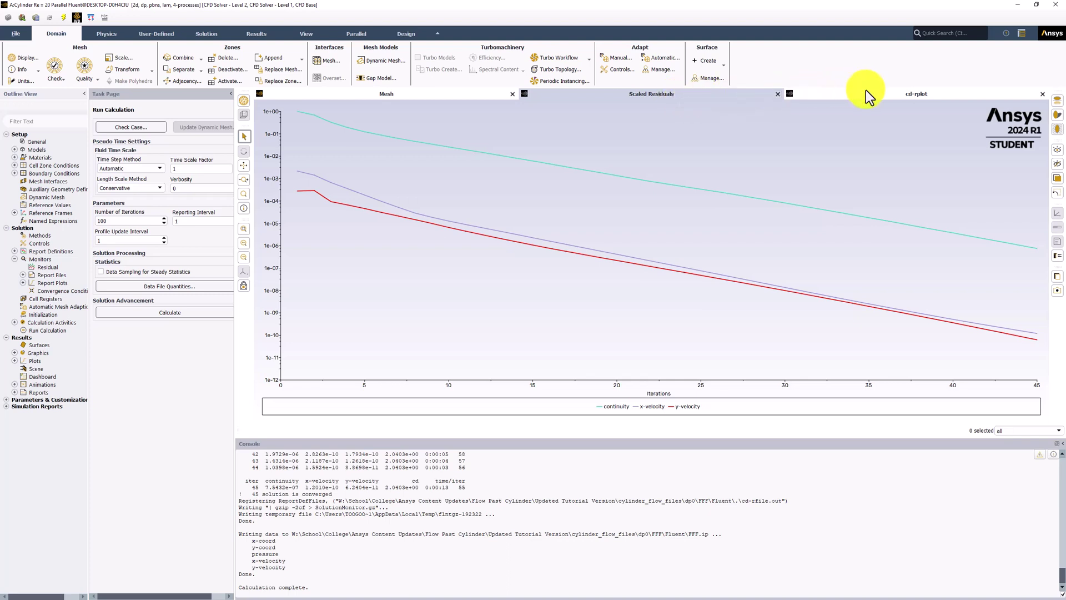
click(945, 95)
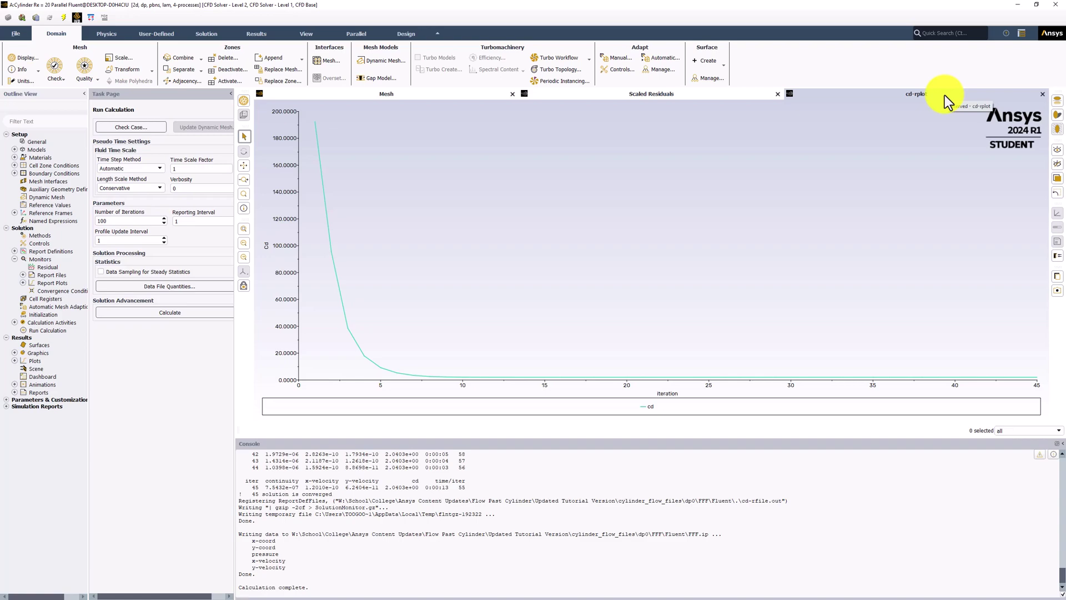
scroll(1045, 421, up, 5)
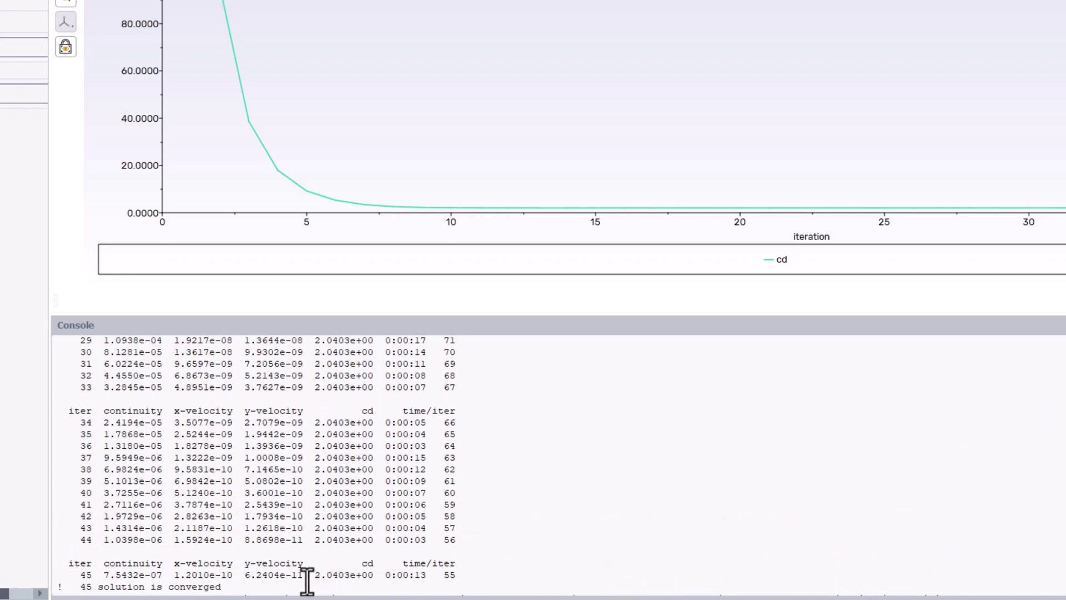
drag(314, 576, 374, 575)
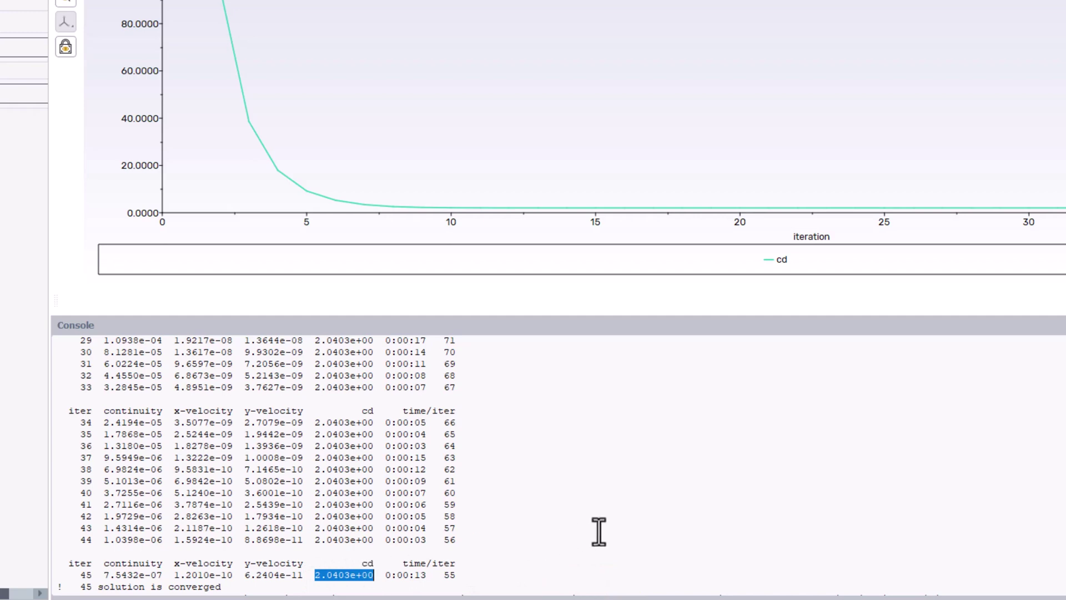